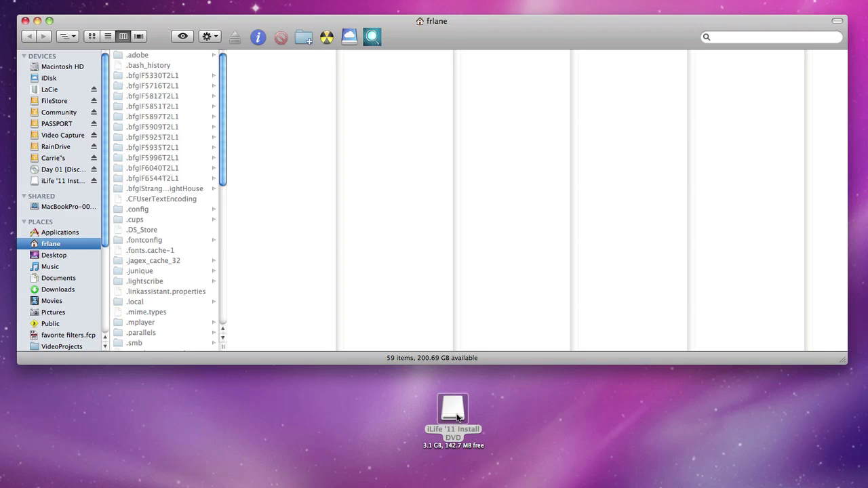
Step: Launch Install iLife from the iLife '11 Install DVD to reach the installer's Introduction page
left_click(49, 181)
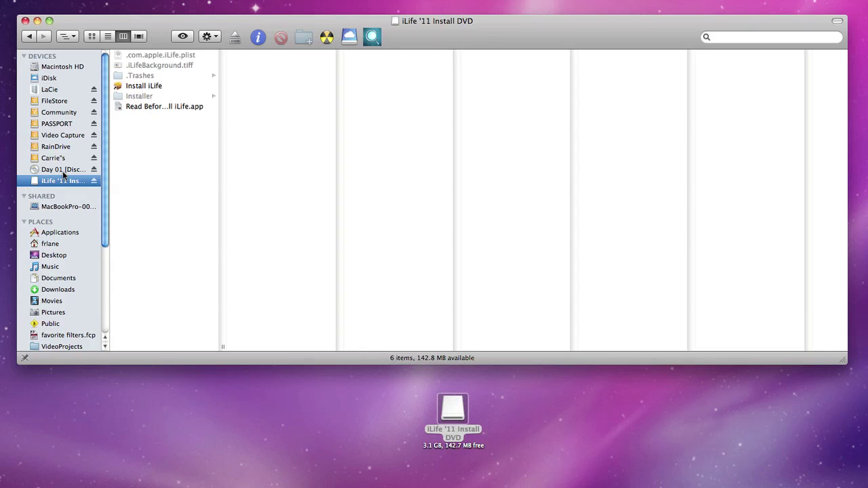
double_click(144, 86)
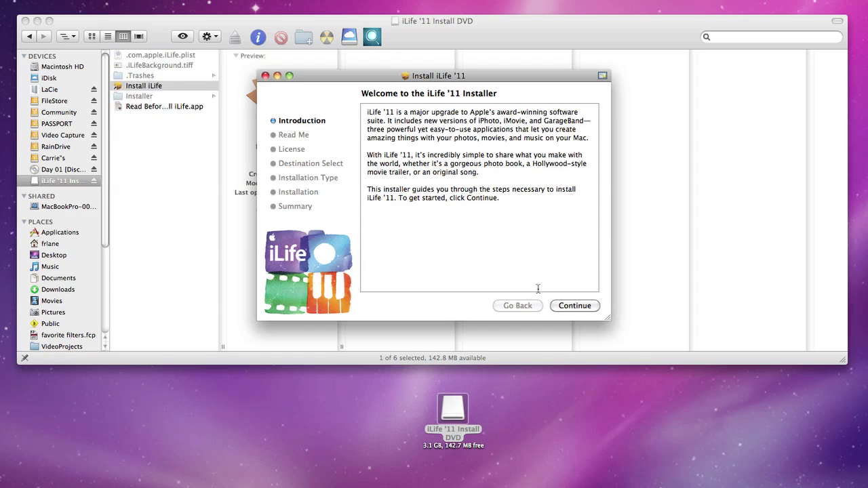
Step: Go past Read Me, agree to the iLife '11 license, and start the 4.01 GB standard install
left_click(566, 306)
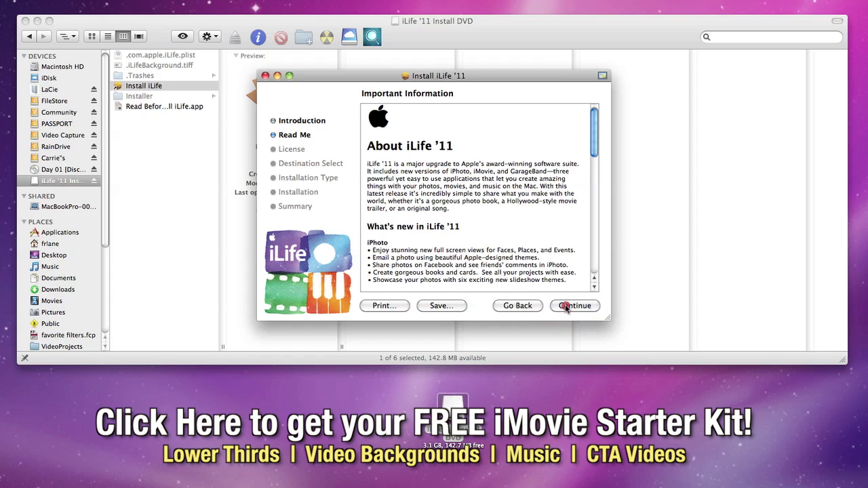
left_click(566, 307)
left_click(566, 307)
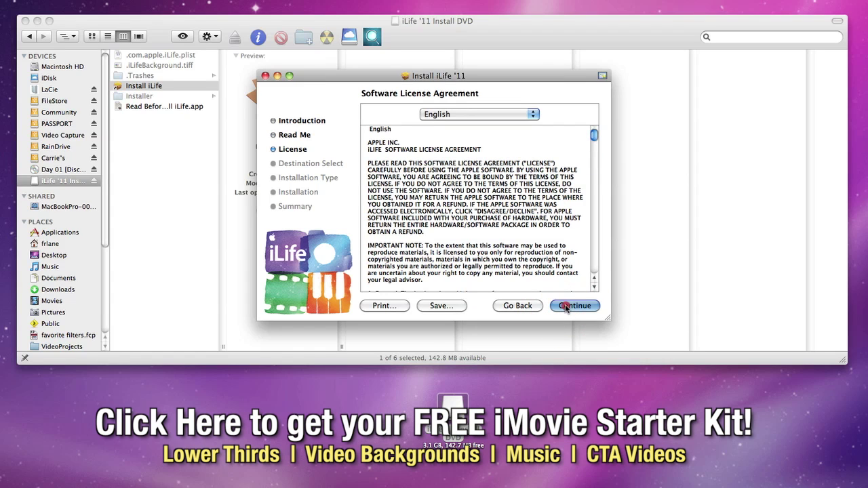
left_click(546, 168)
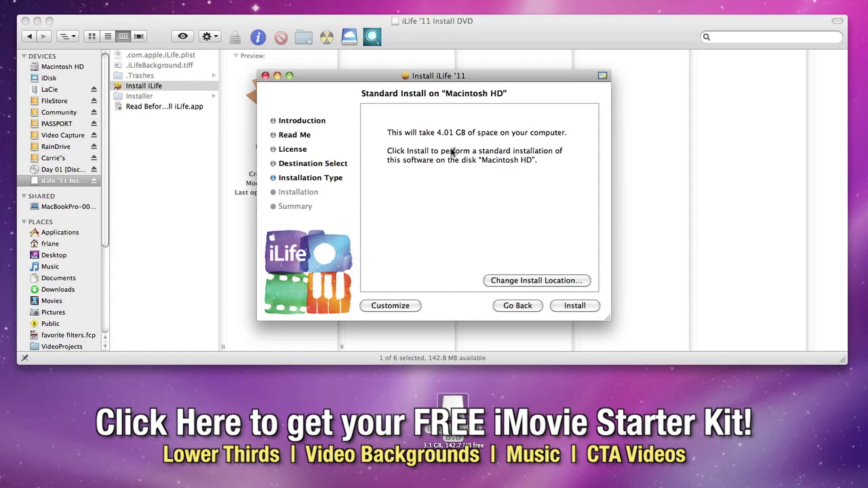
left_click(560, 306)
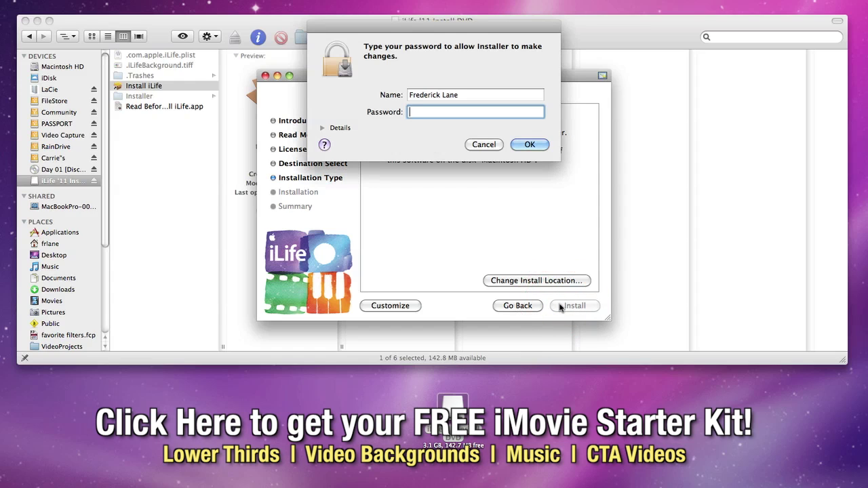
Step: Enter the account password to authorize the install and let it finish successfully
type("••••")
type("•••")
key("Return")
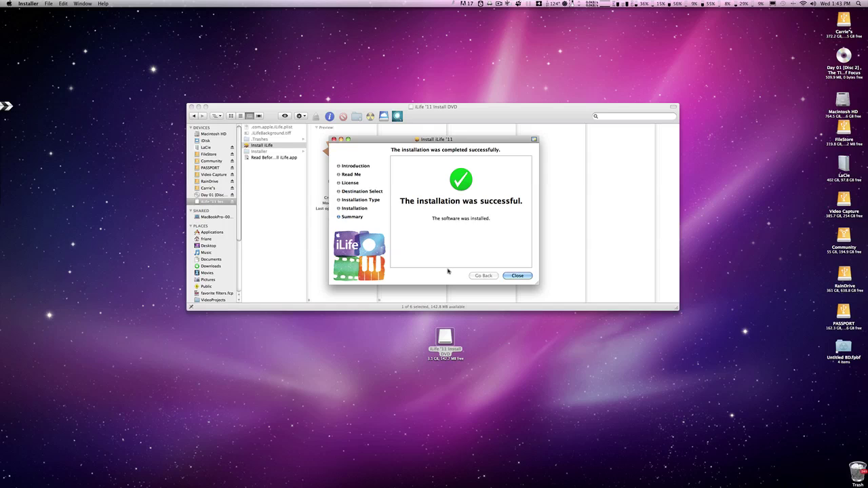
Step: Close the installer and select iMovie.app (Version 9.0) in the Applications folder
left_click(520, 276)
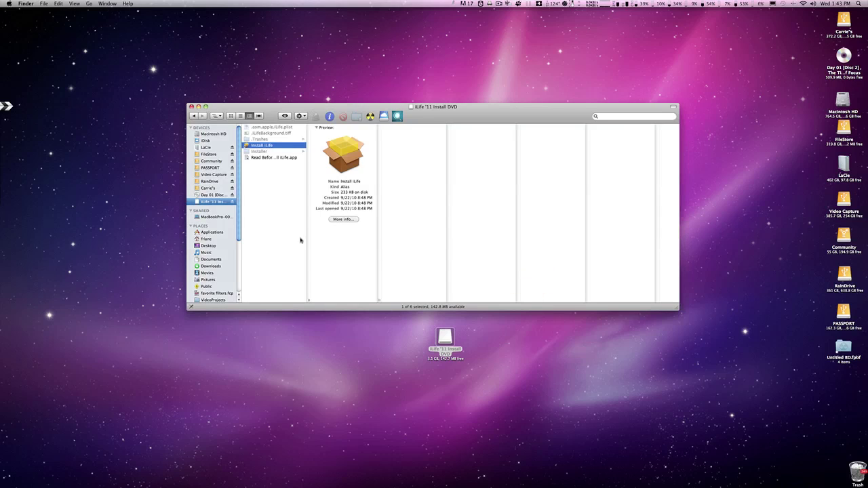
left_click(212, 232)
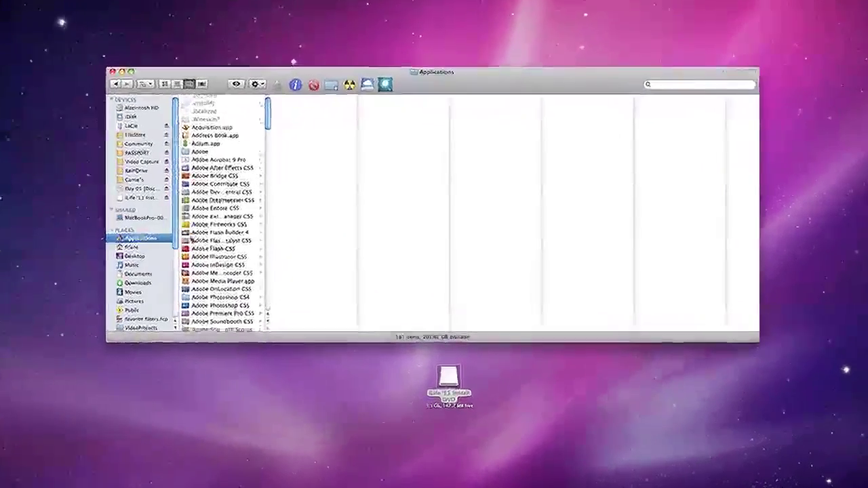
scroll(250, 233, "down", 3)
scroll(144, 244, "down", 10)
scroll(144, 244, "down", 3)
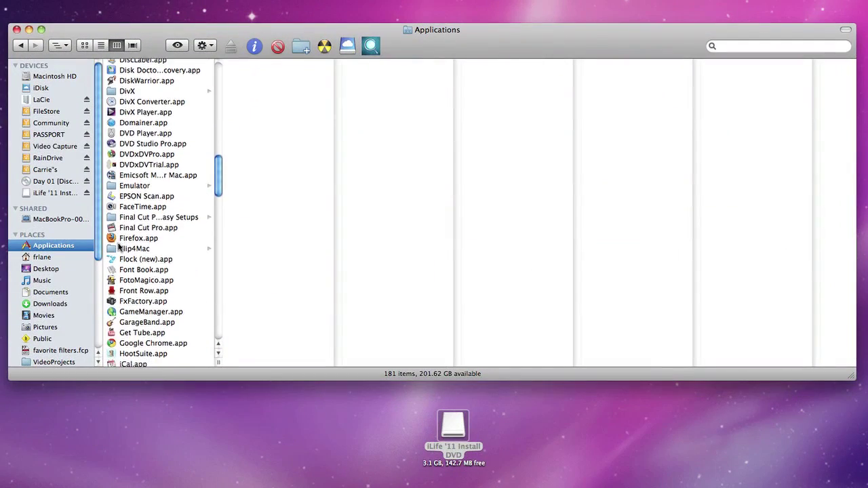
scroll(119, 246, "down", 5)
scroll(119, 247, "down", 4)
scroll(120, 246, "down", 1)
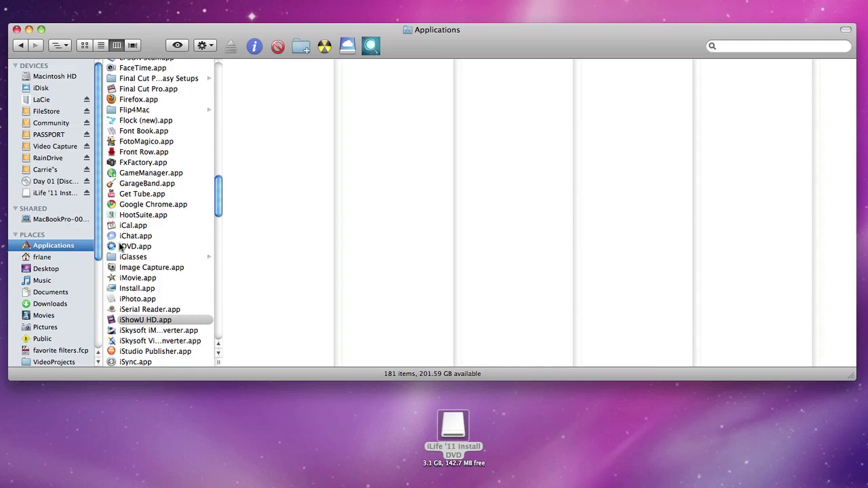
left_click(149, 278)
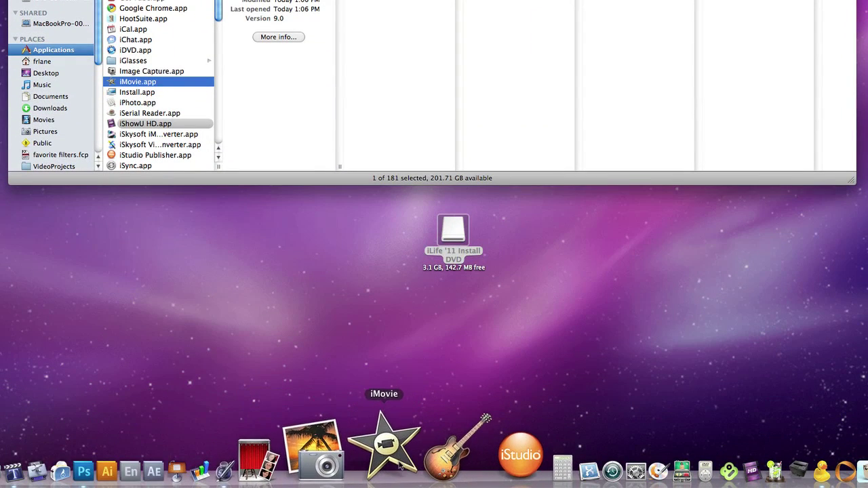
Step: Replace the old Dock iMovie icon with the new iMovie.app and launch it
left_click_drag(398, 465, 416, 399)
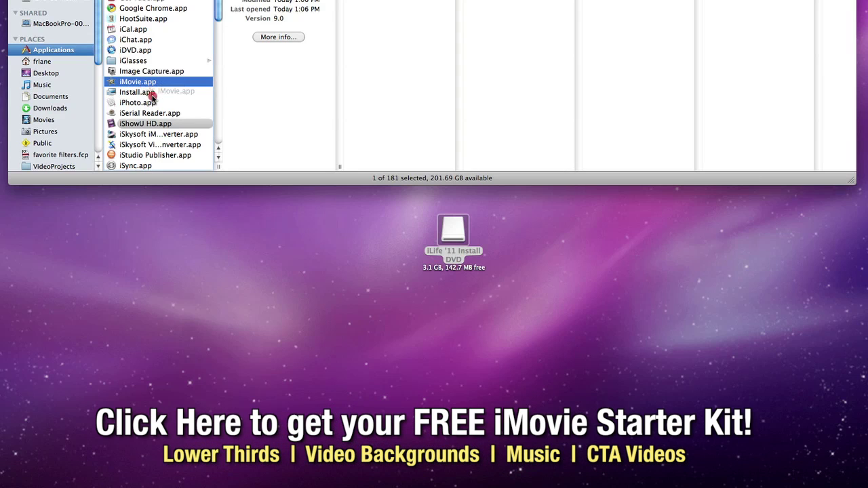
left_click_drag(194, 473, 186, 484)
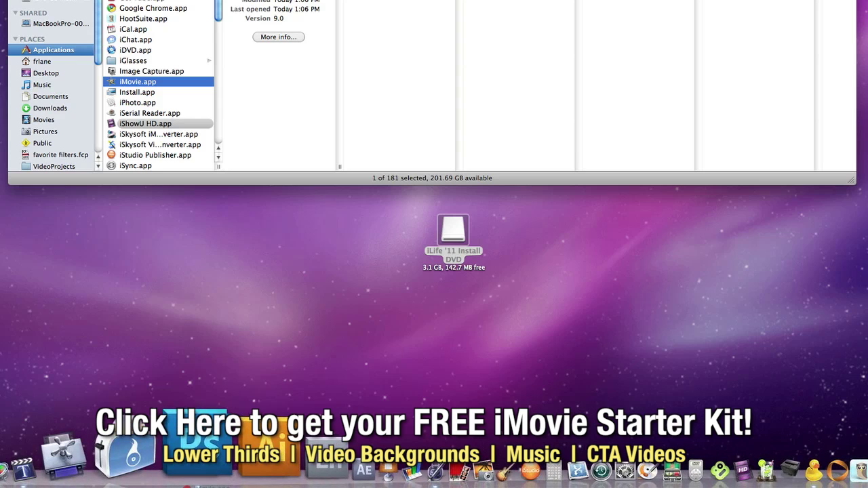
left_click_drag(186, 484, 186, 484)
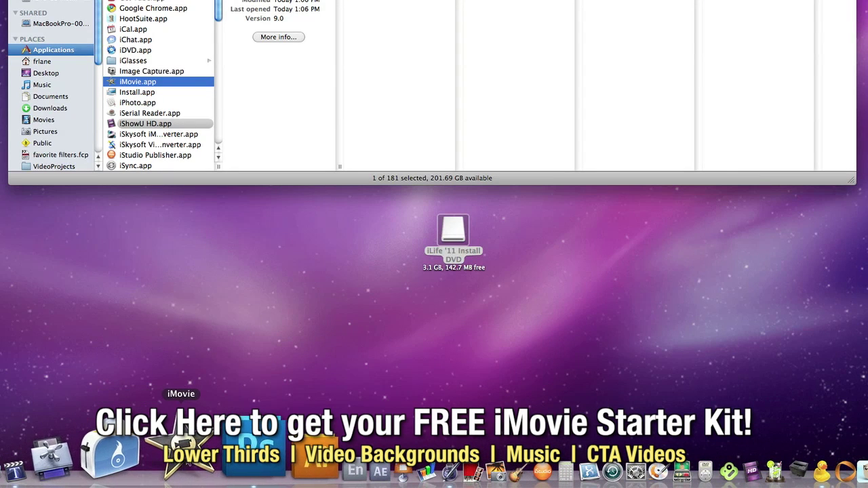
left_click(185, 479)
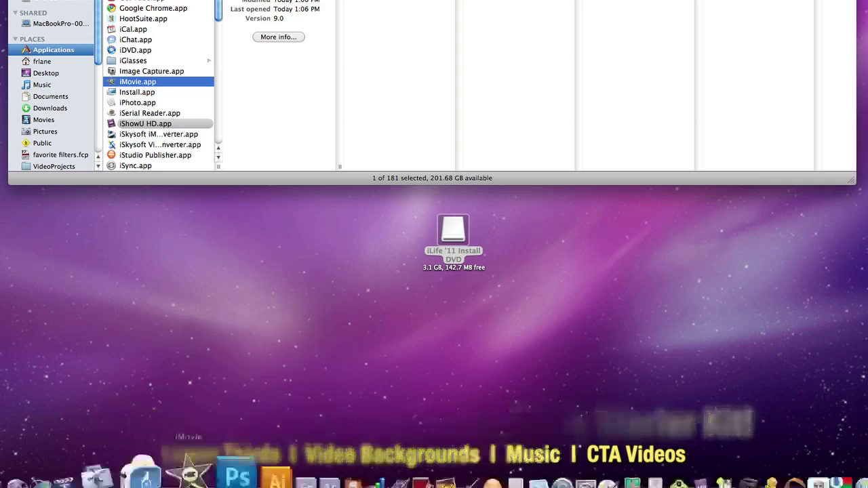
left_click(187, 477)
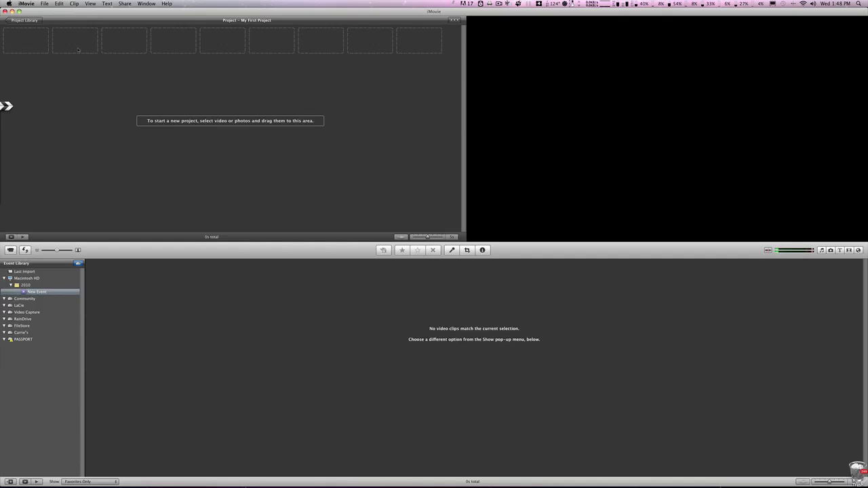
Step: Create New Project with the Photo Album theme as a 16:9, 24 fps Cinema project
left_click(44, 3)
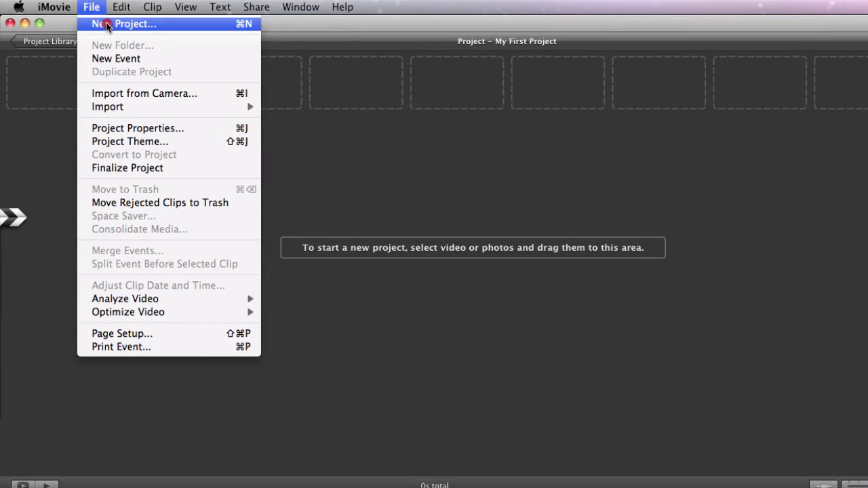
left_click(105, 24)
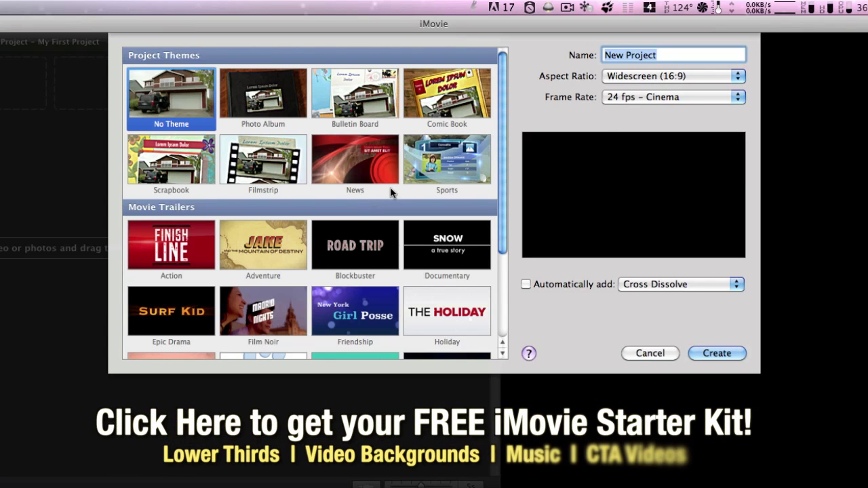
scroll(293, 157, "down", 1)
scroll(292, 156, "down", 1)
scroll(291, 155, "down", 2)
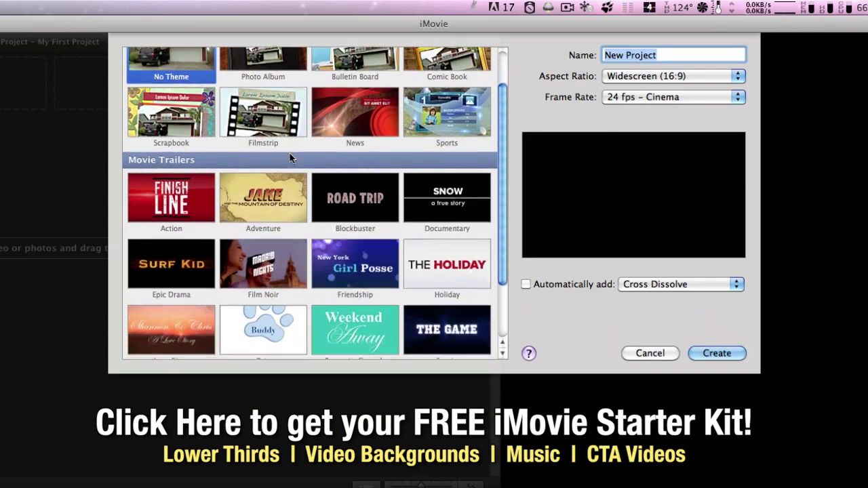
scroll(289, 153, "down", 3)
scroll(290, 154, "up", 1)
scroll(289, 153, "up", 3)
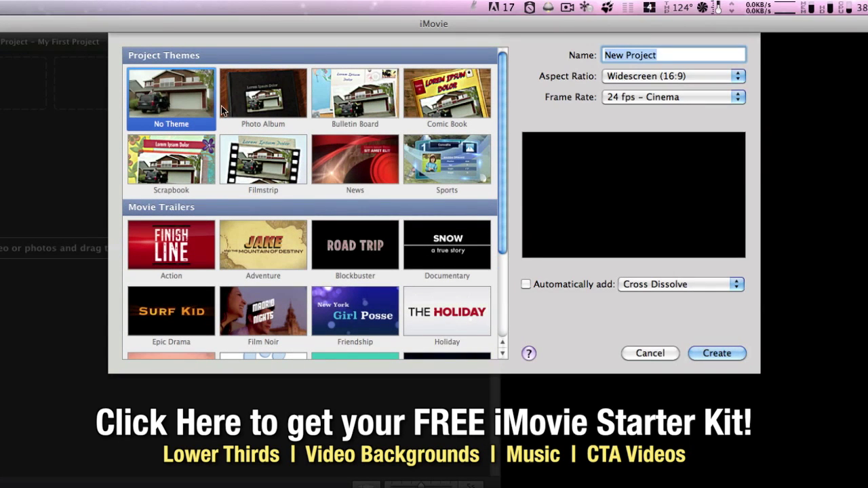
left_click(253, 101)
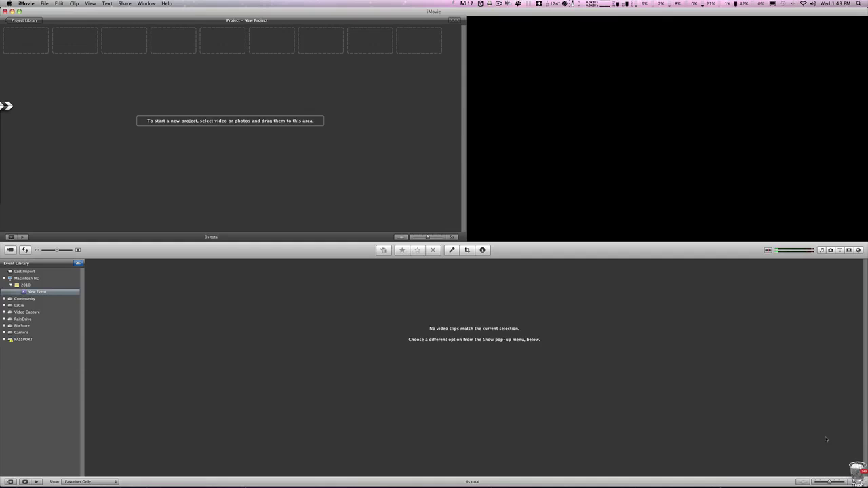
Step: Show the transitions browser listing Photo Album 1–4, Cross Dissolve and Page Curl
left_click(858, 250)
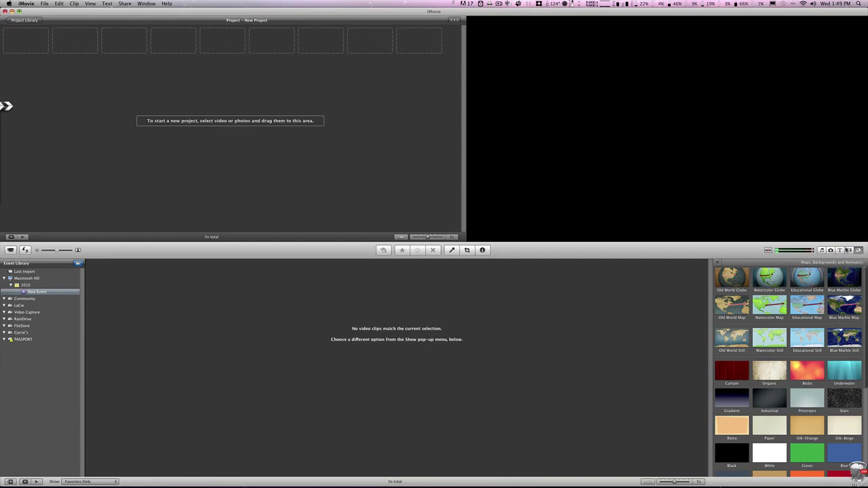
left_click(848, 249)
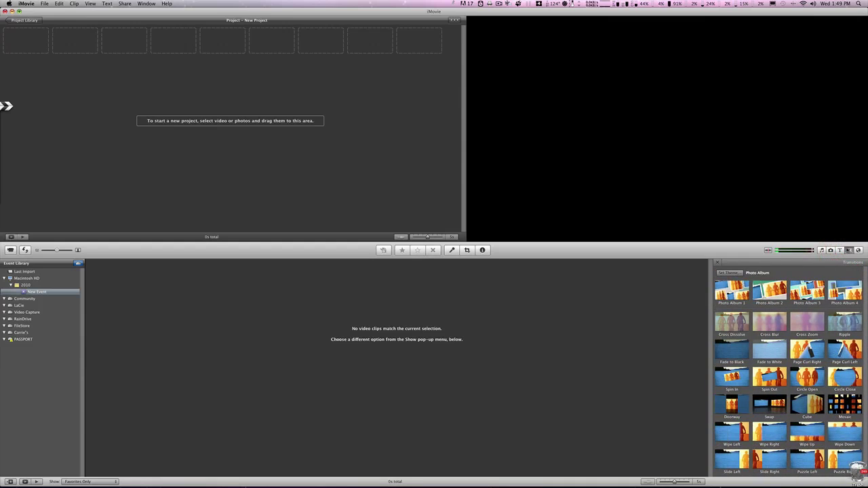